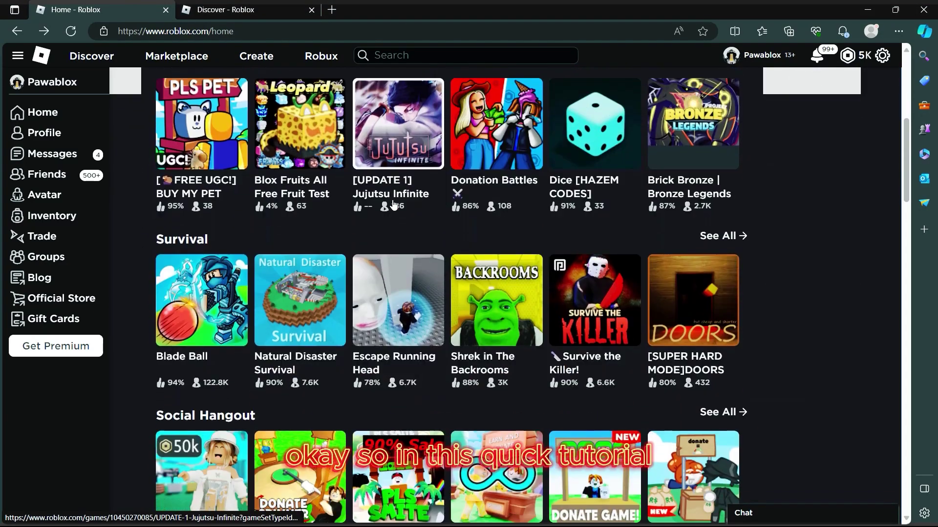
scroll(576, 326, down, 5)
Step: Scroll the Roblox home page in Edge, then switch to the Discover page
scroll(576, 326, up, 2)
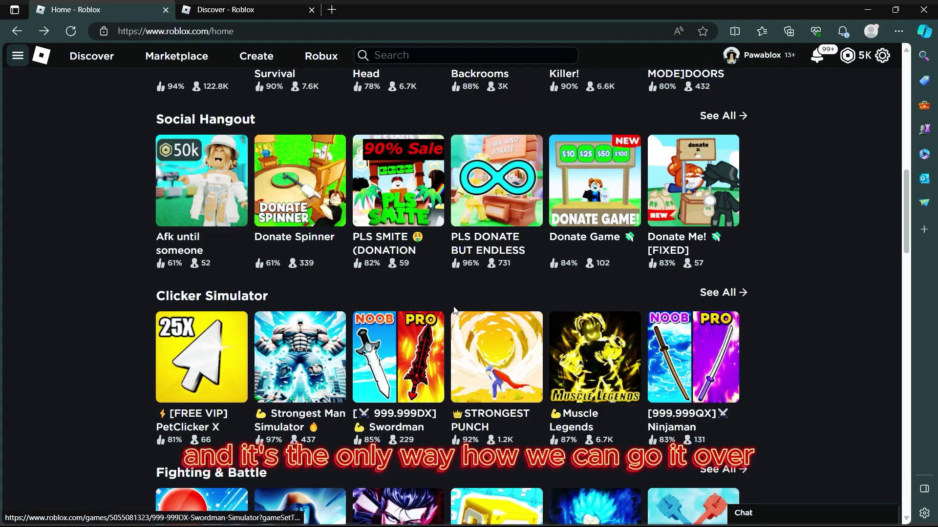
scroll(487, 244, up, 3)
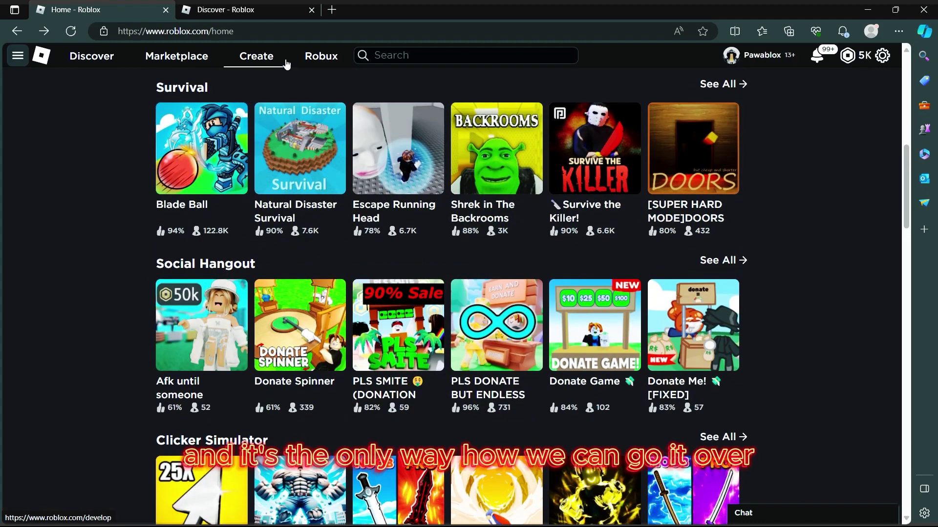
click(260, 11)
scroll(316, 247, up, 10)
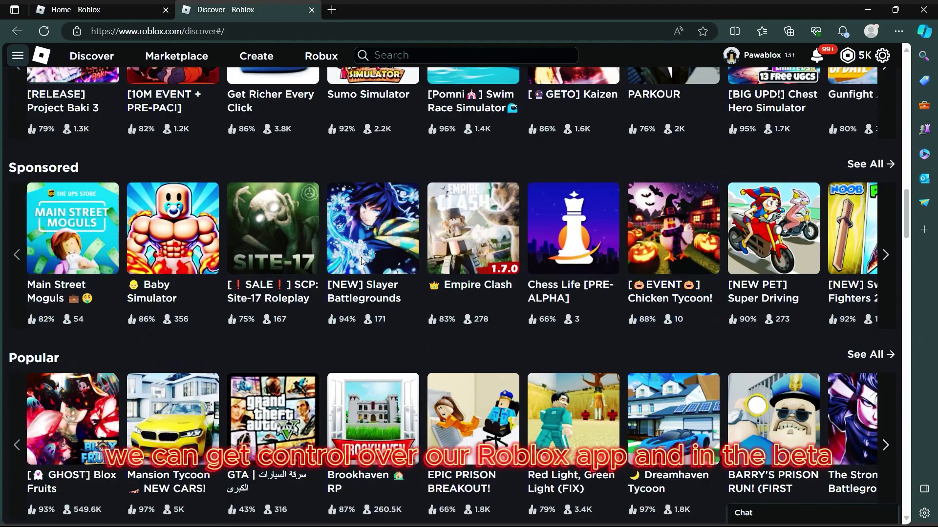
scroll(315, 248, up, 15)
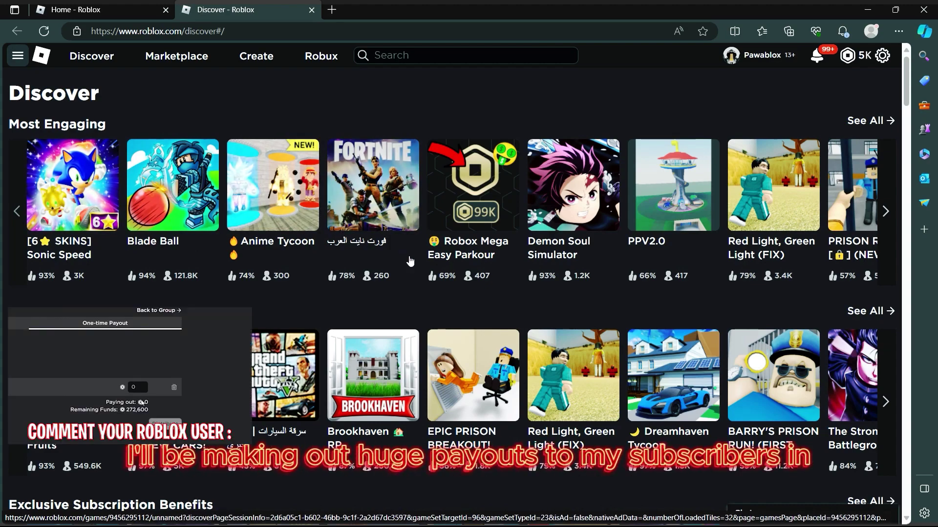
Step: Browse down the Discover game rows, then minimize Edge to reveal the desktop
scroll(85, 200, down, 4)
scroll(370, 408, down, 2)
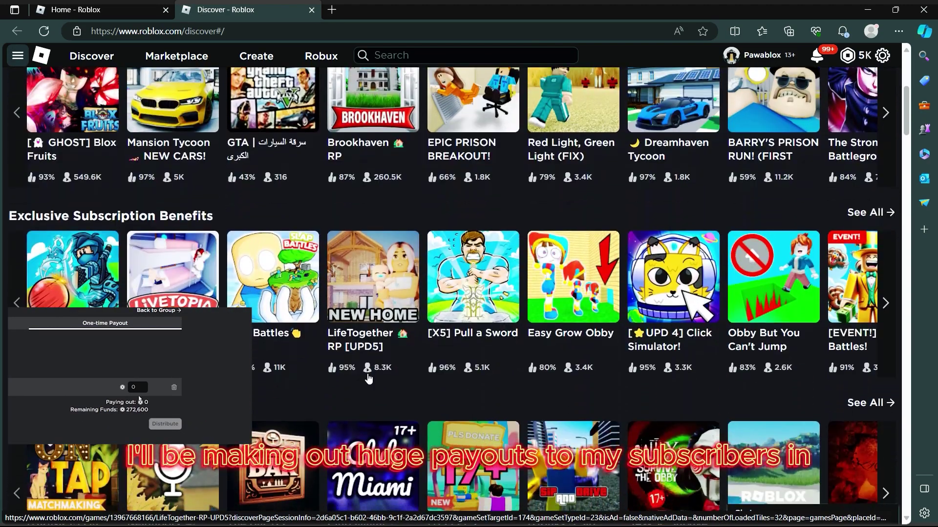
scroll(419, 371, down, 2)
scroll(421, 370, down, 9)
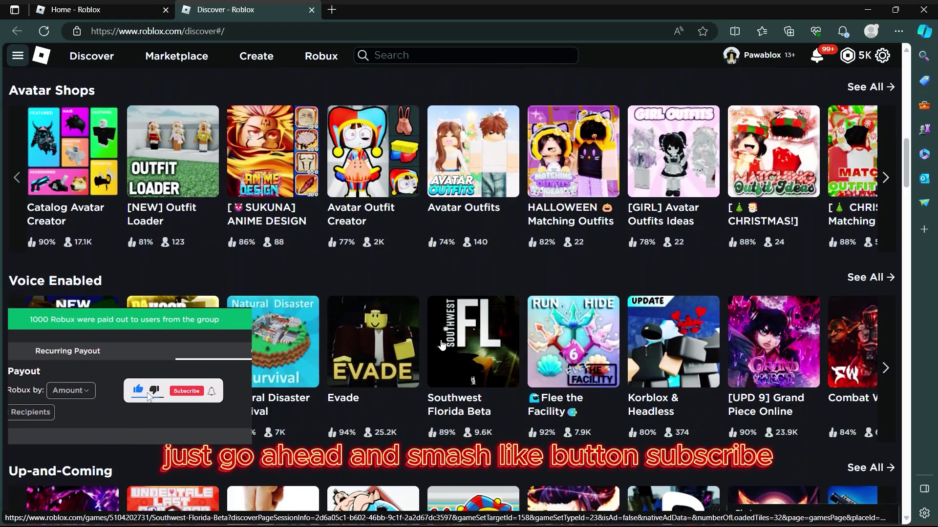
scroll(488, 363, down, 7)
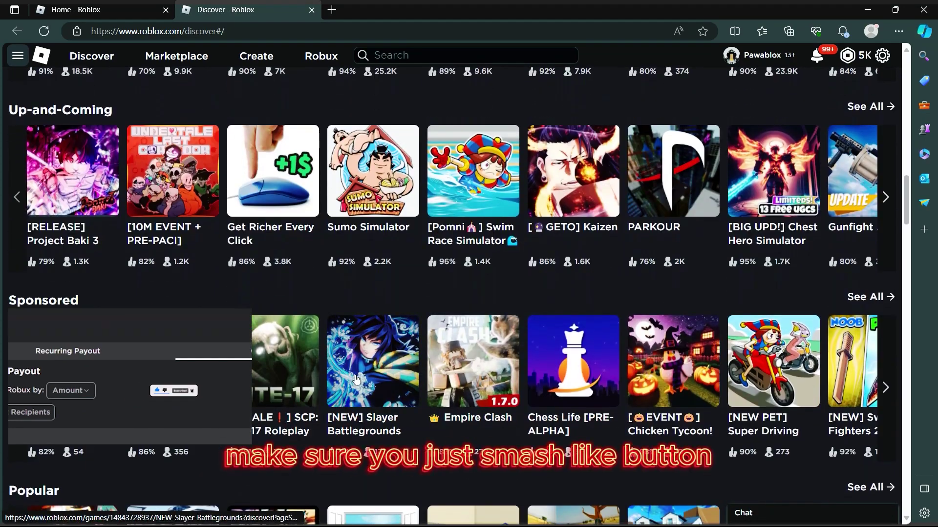
scroll(490, 386, down, 4)
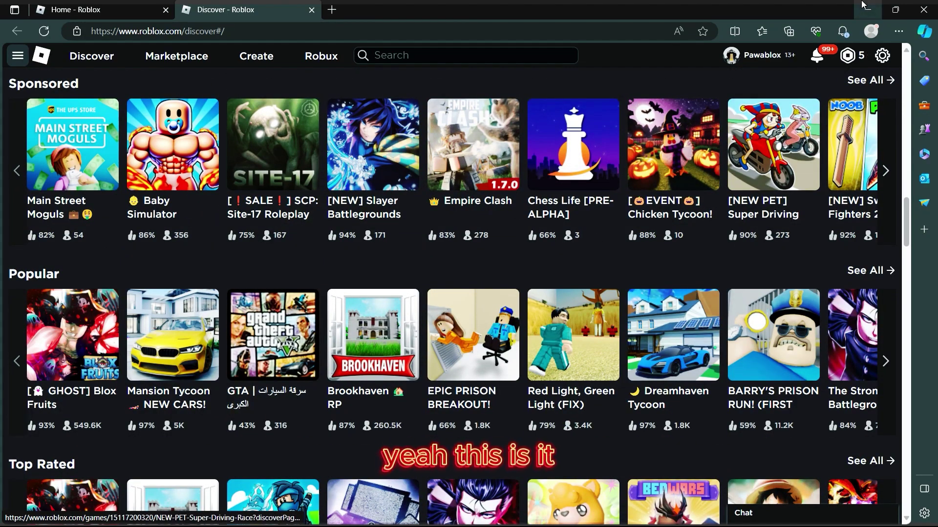
click(863, 5)
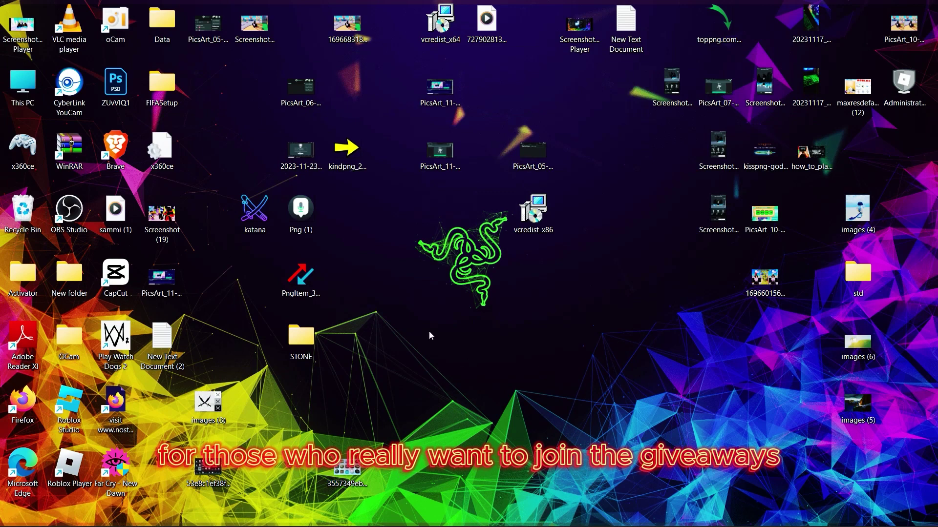
Step: Bring up the Roblox Player desktop shortcut's menu and dismiss it
mouse_move(34, 525)
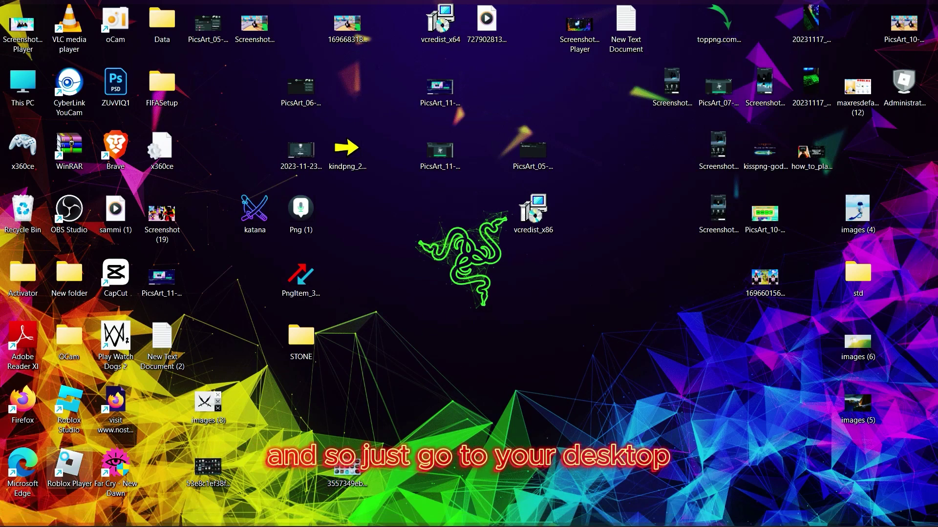
right_click(66, 462)
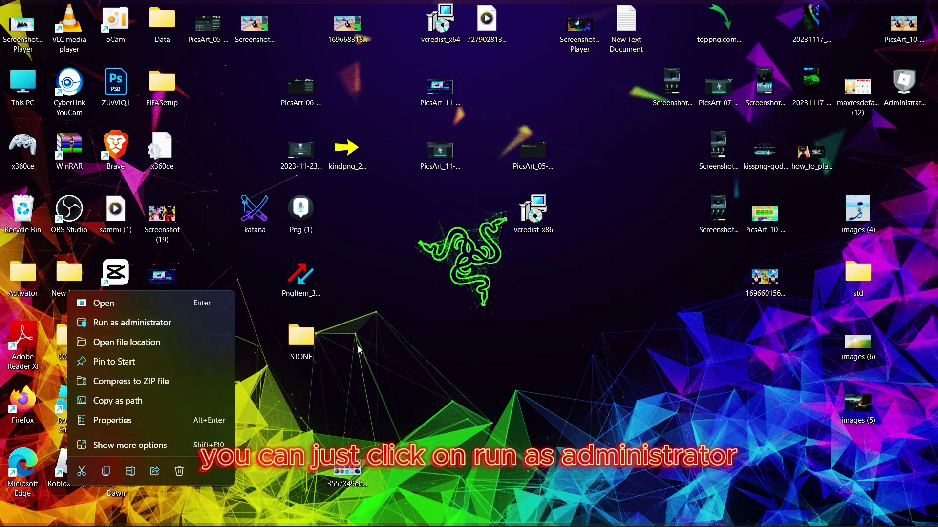
click(381, 354)
Step: Search Windows for 'game' and open the Game Mode settings
mouse_move(402, 521)
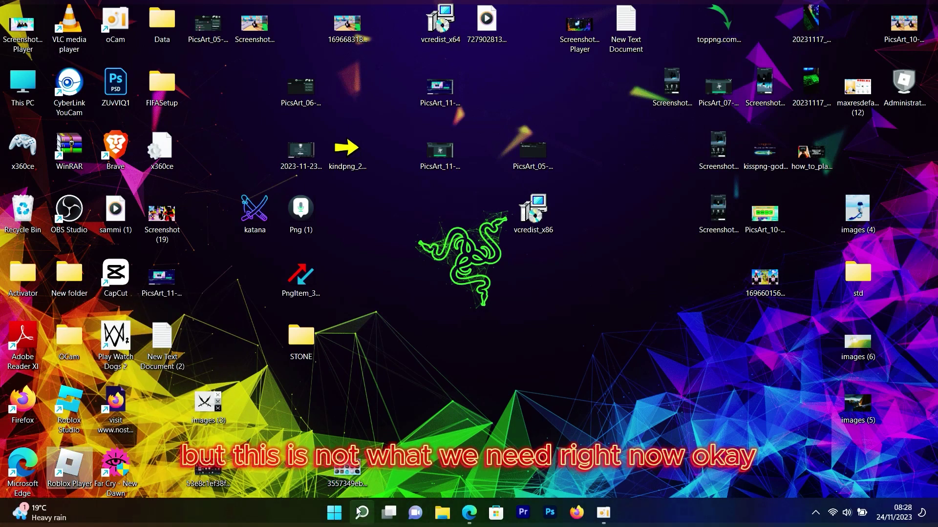
click(365, 513)
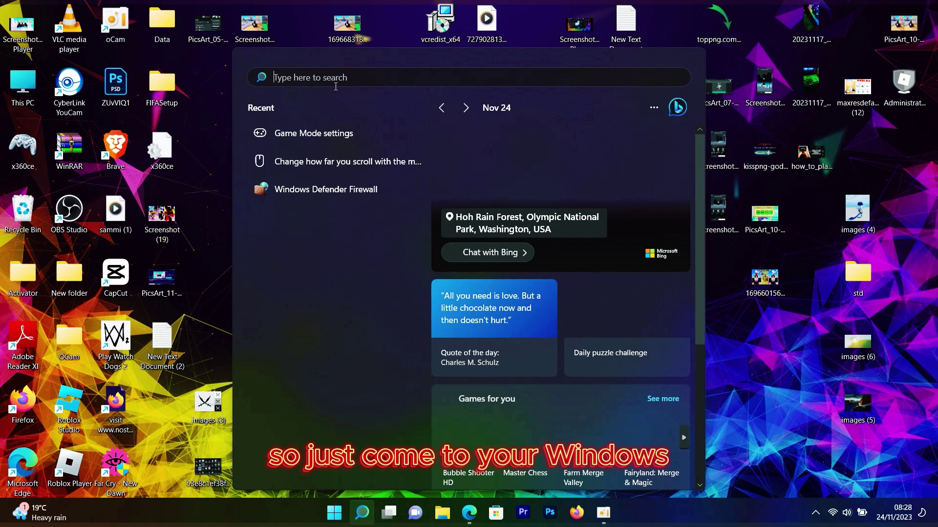
text(ga)
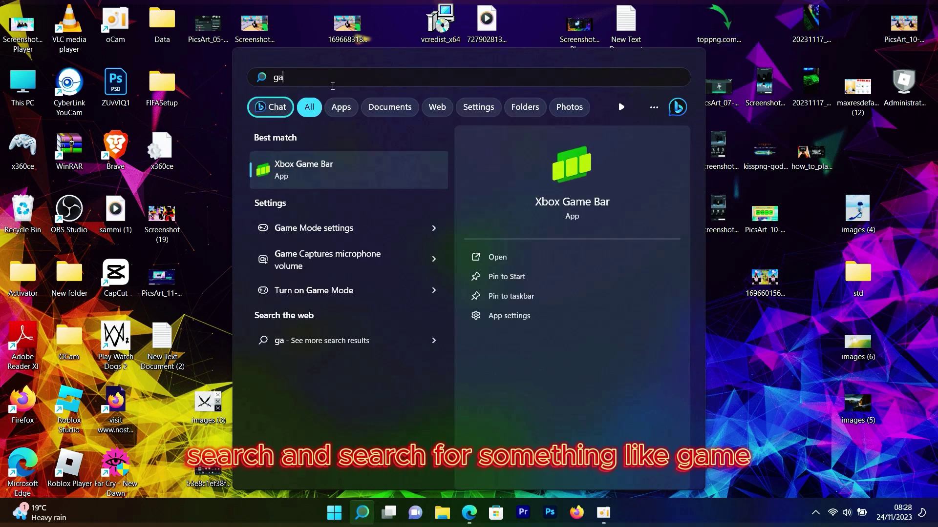
text(me)
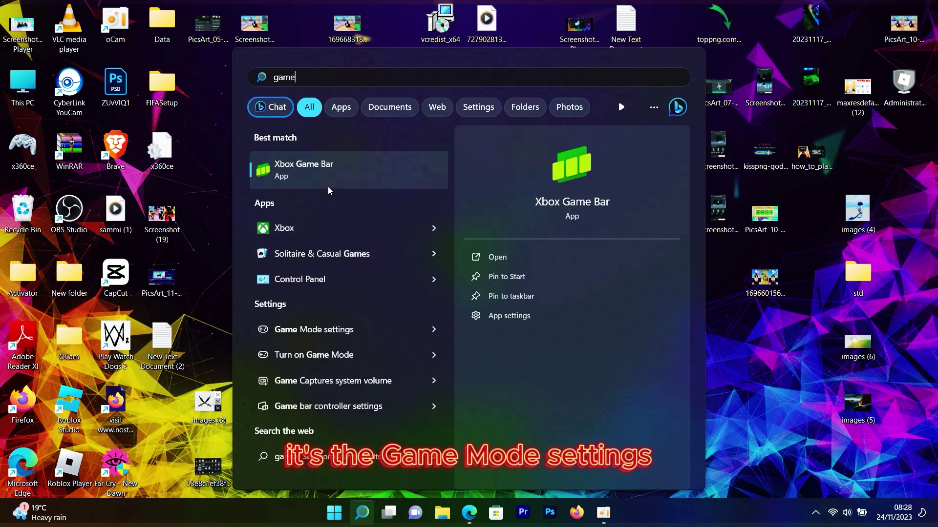
click(371, 330)
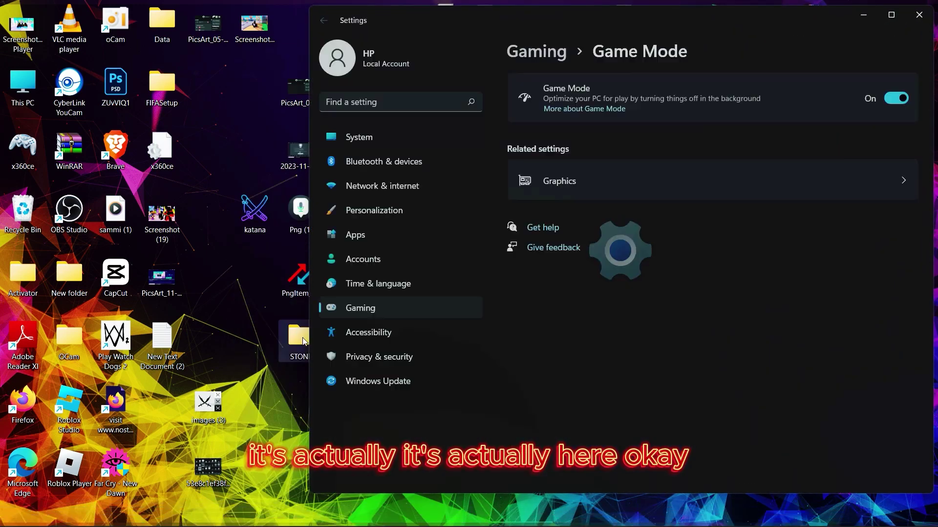
Step: Maximize Settings, go to Display > Graphics, and browse to add a desktop app
click(884, 21)
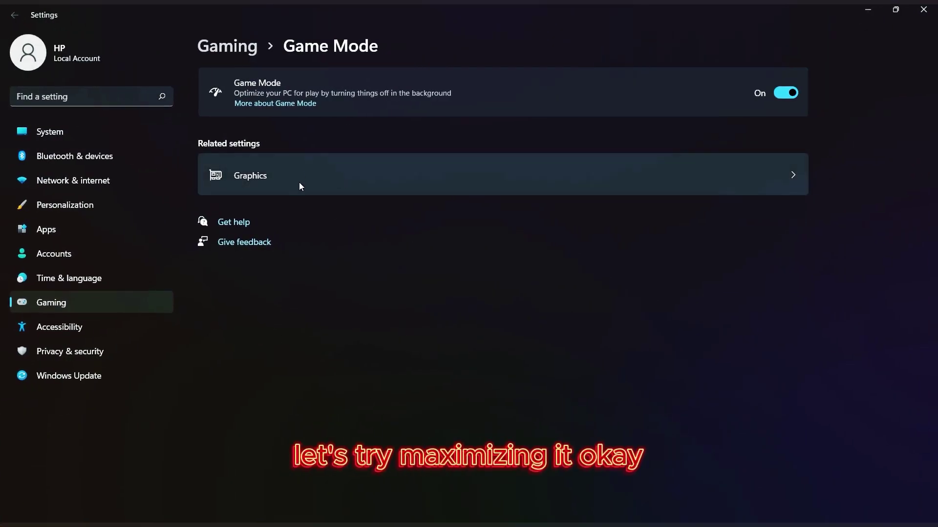
click(670, 179)
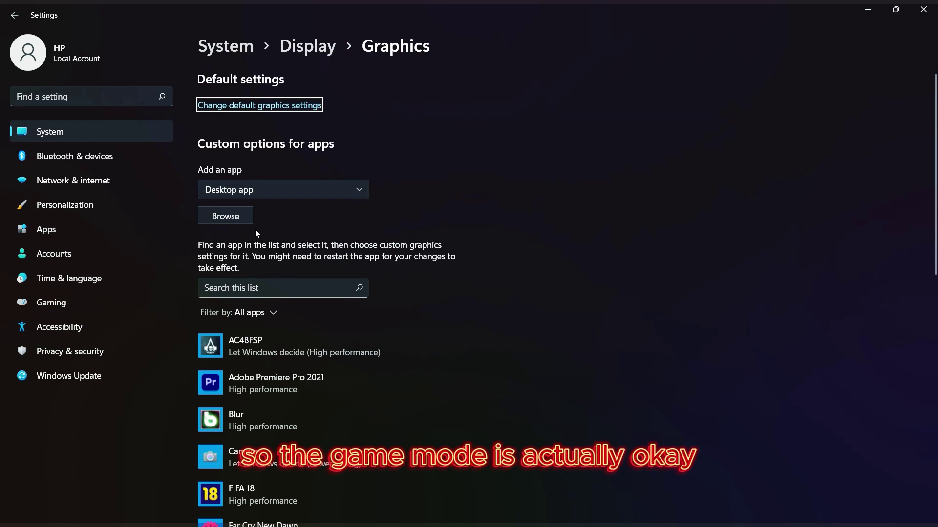
click(239, 219)
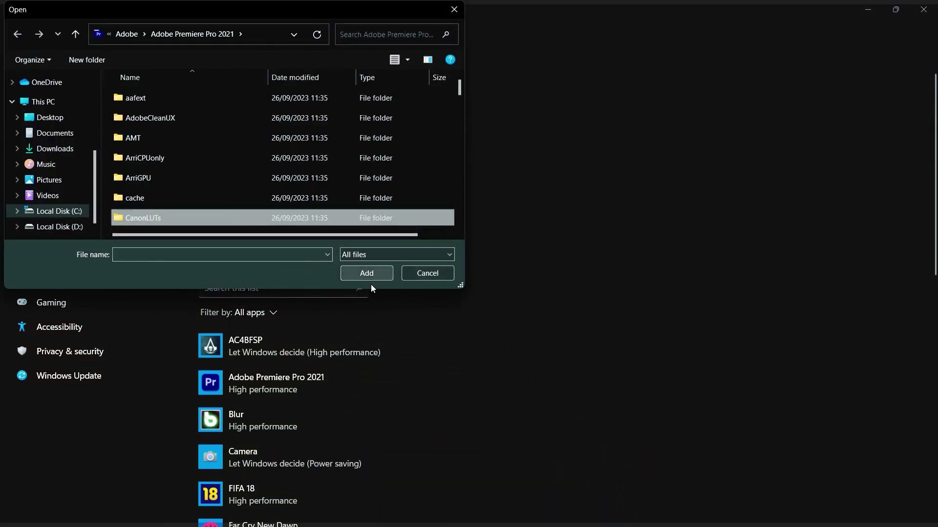
Step: Cancel the file picker, restore Settings to a smaller window, and reopen Browse
click(433, 275)
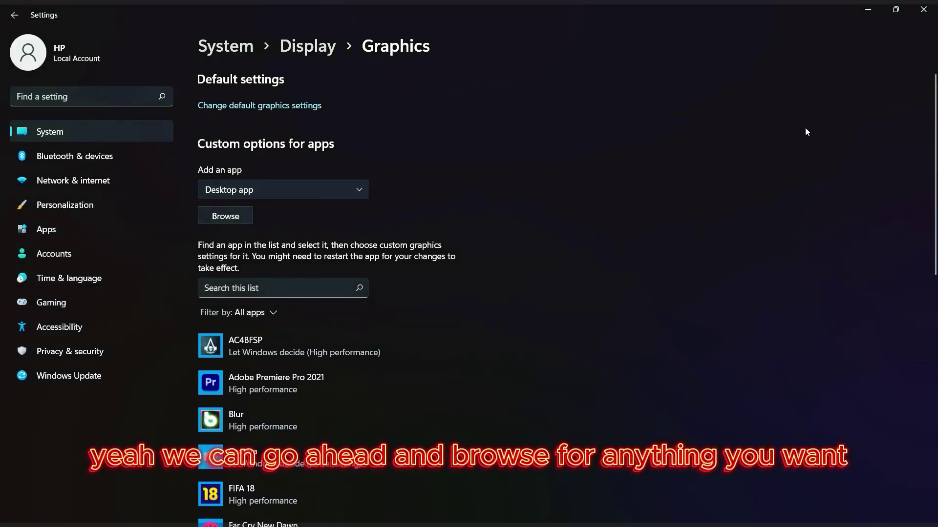
click(898, 9)
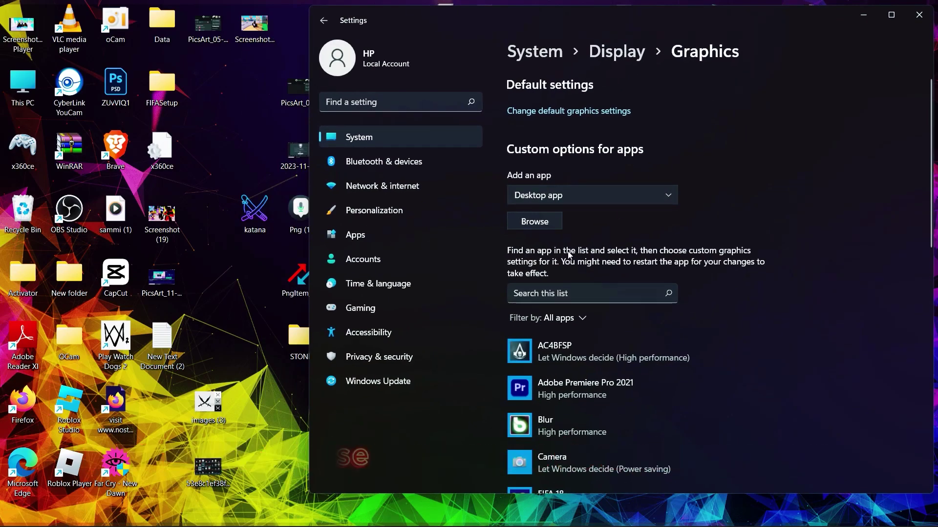
click(534, 224)
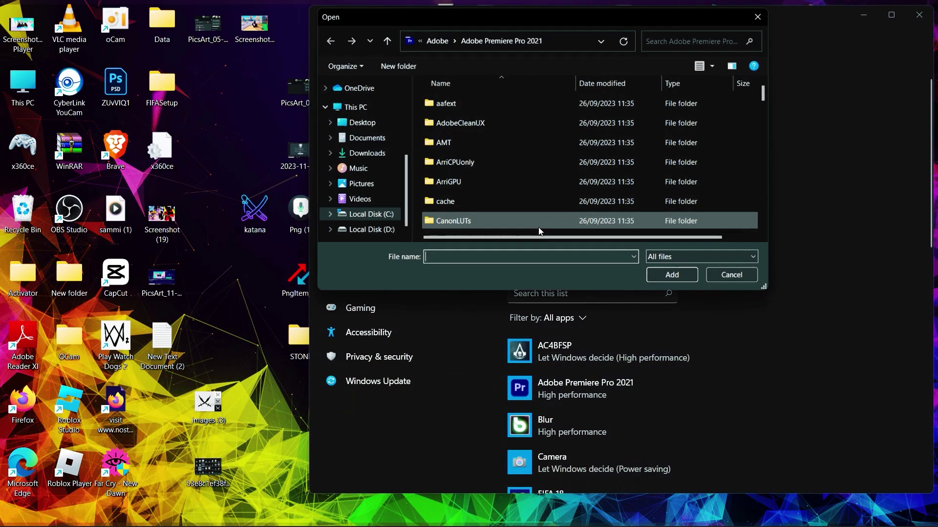
Step: Select the Roblox Player shortcut on the desktop and bring up its actions menu
scroll(459, 122, down, 10)
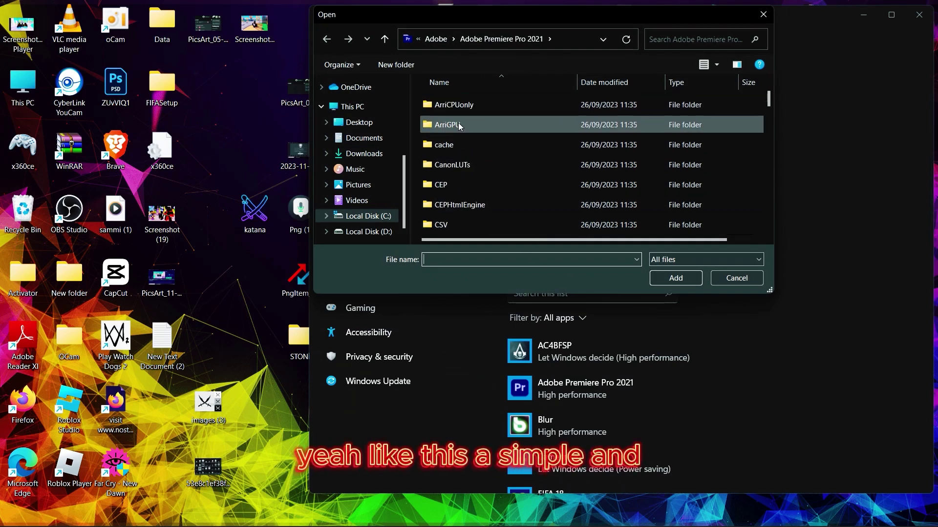
scroll(467, 169, down, 3)
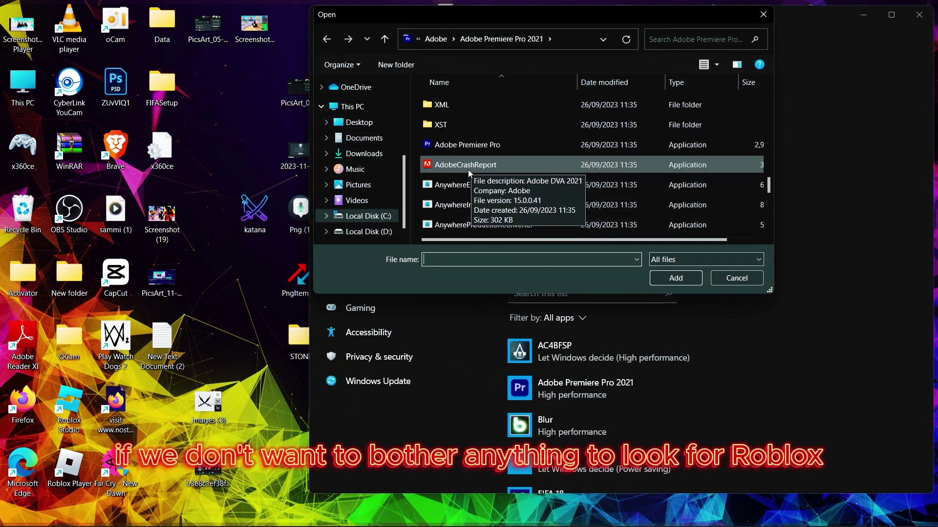
scroll(508, 163, up, 13)
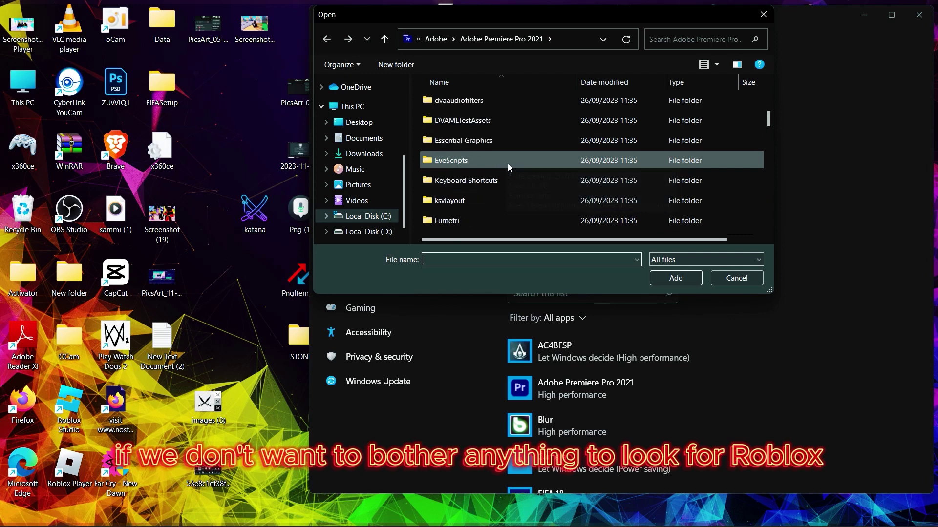
click(67, 469)
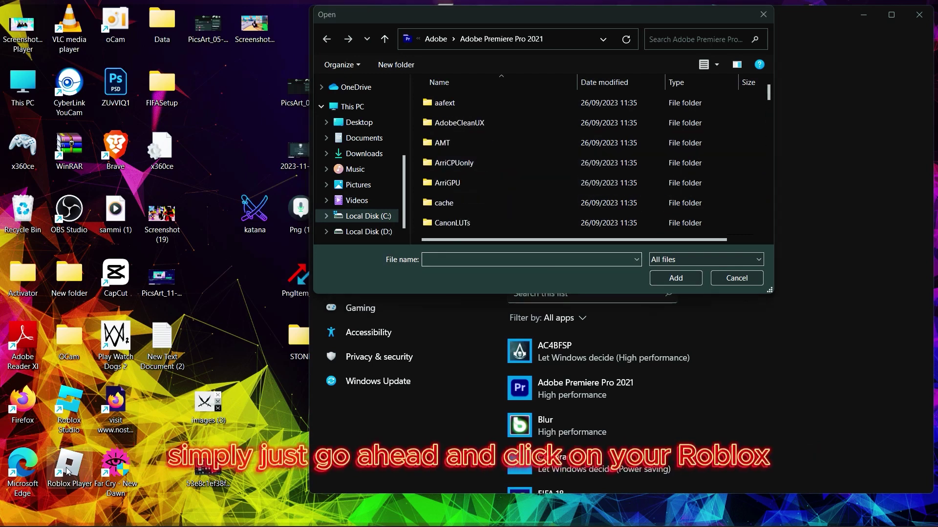
right_click(68, 471)
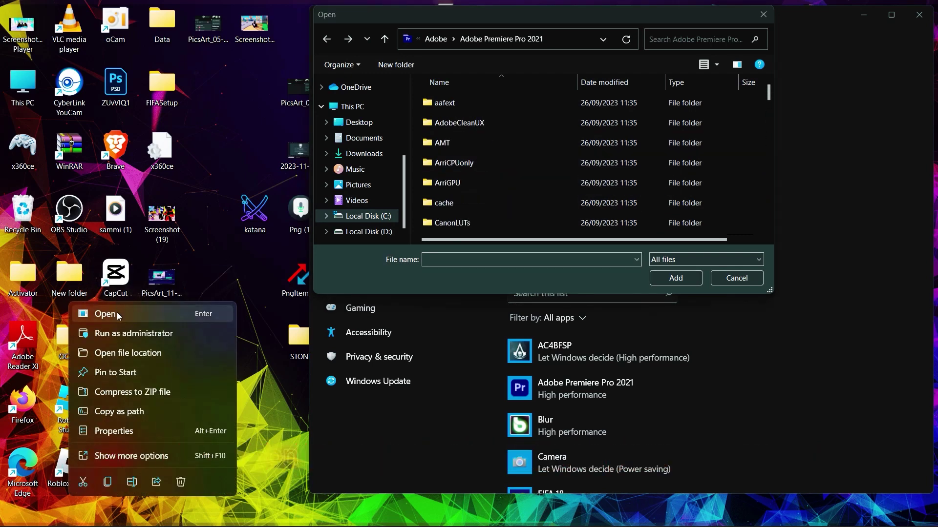
click(124, 354)
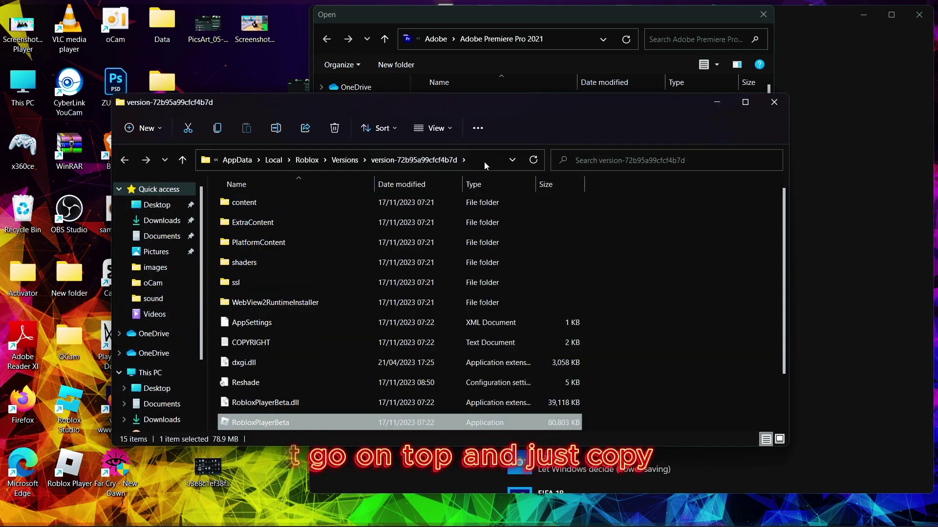
click(487, 161)
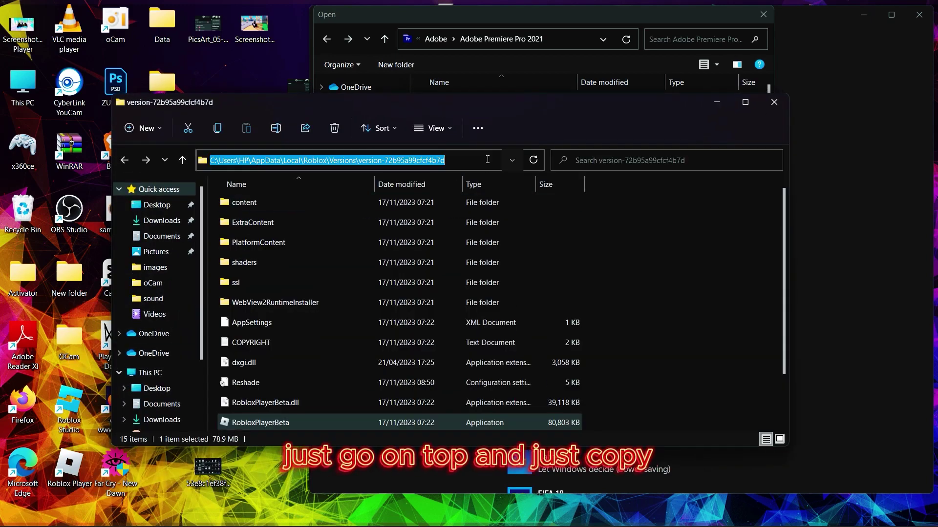
right_click(401, 162)
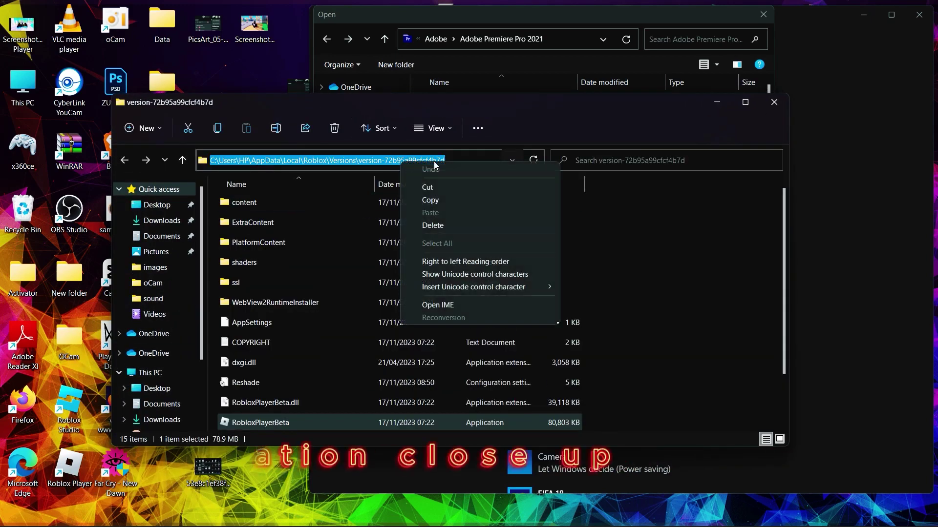
click(435, 202)
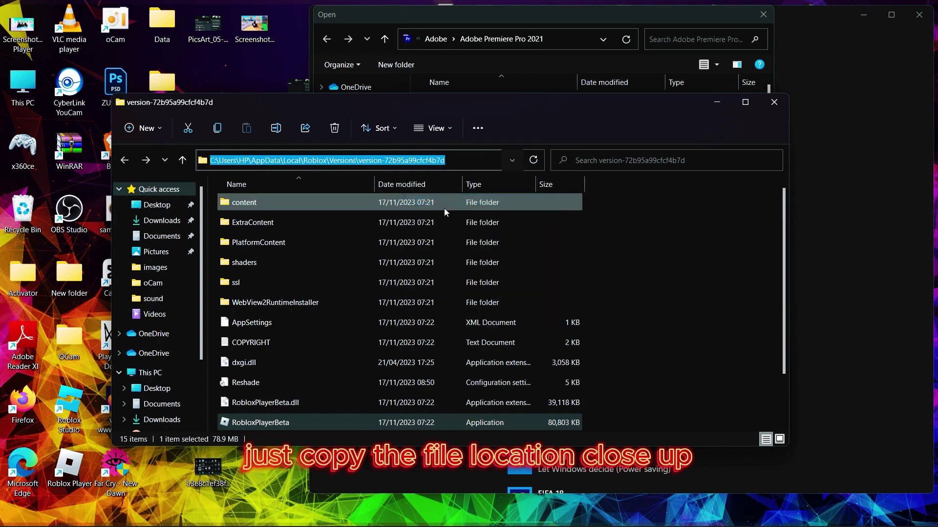
click(774, 102)
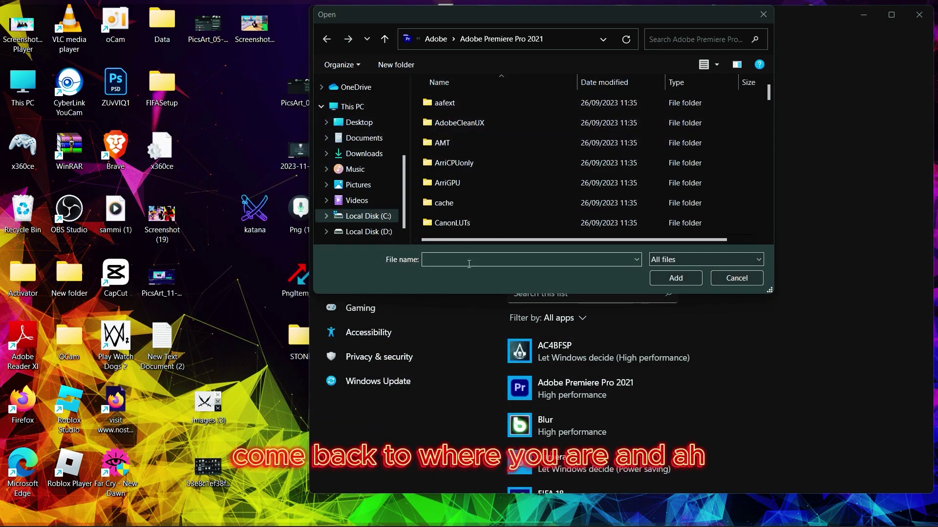
Step: Go to the pasted Roblox version folder and add RobloxPlayerBeta.exe to the Graphics list
click(565, 38)
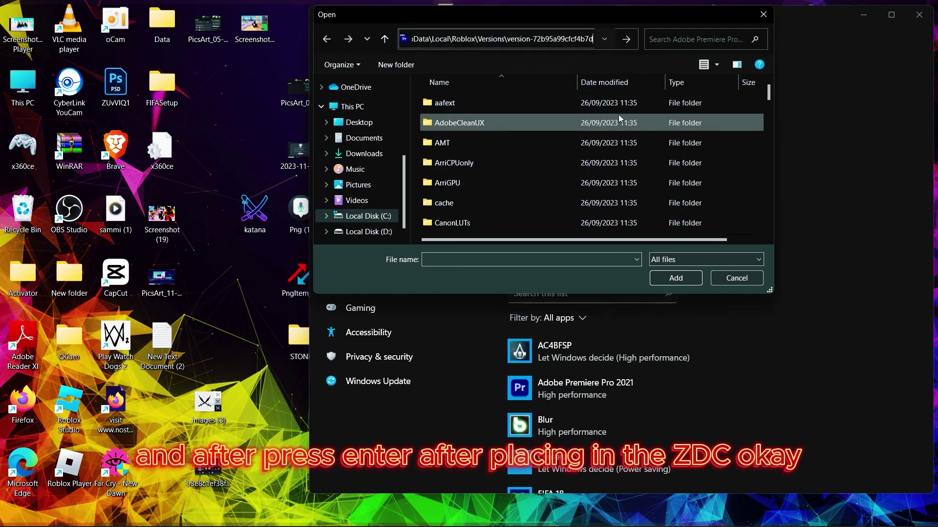
key(Return)
scroll(477, 147, down, 1)
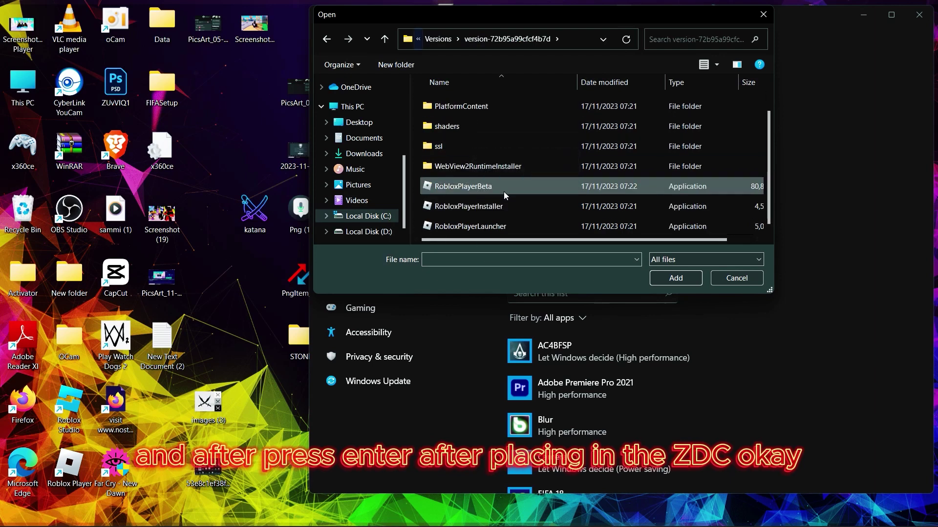
click(472, 186)
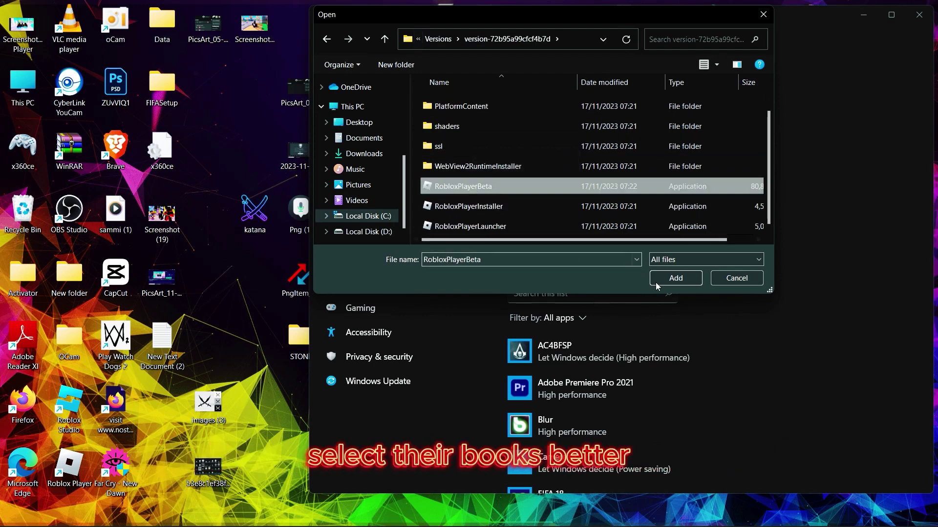
click(670, 279)
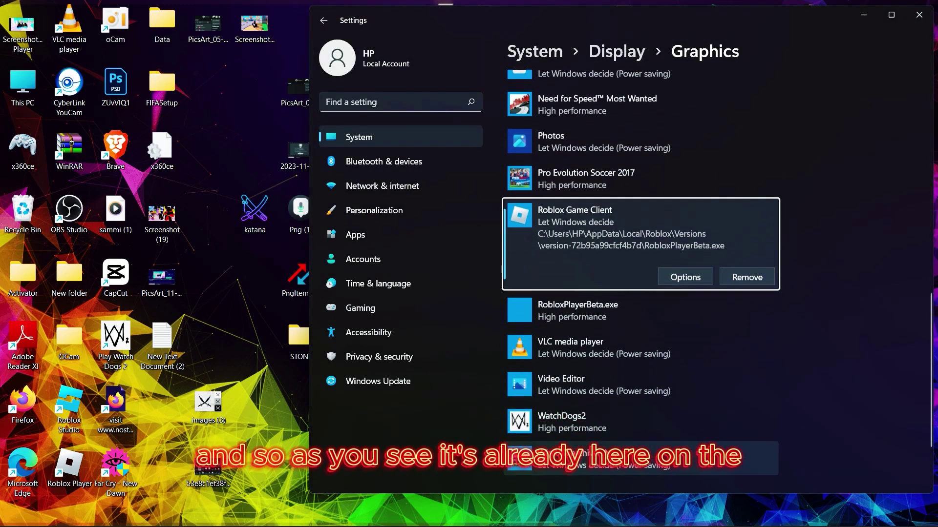
Step: Save Roblox Game Client's graphics preference as High performance (NVIDIA GeForce GTX 1050 Ti)
scroll(601, 398, down, 3)
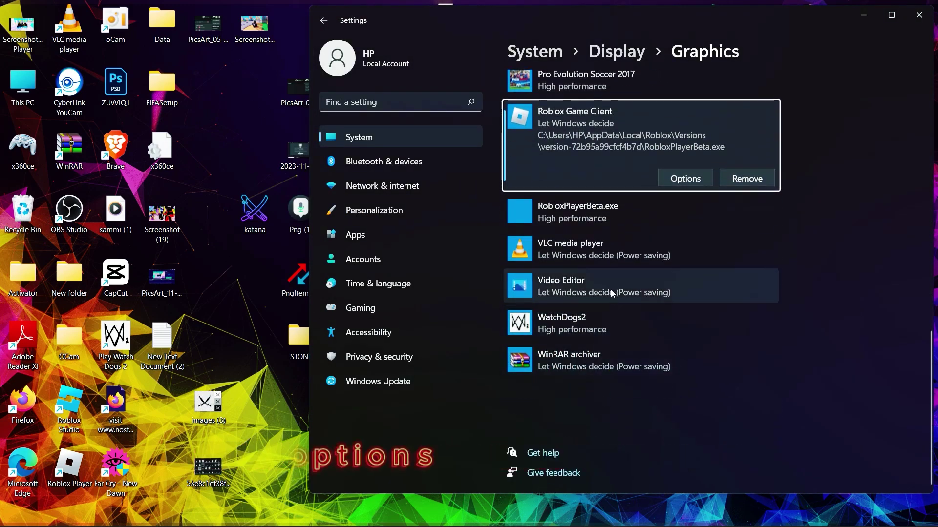
click(686, 178)
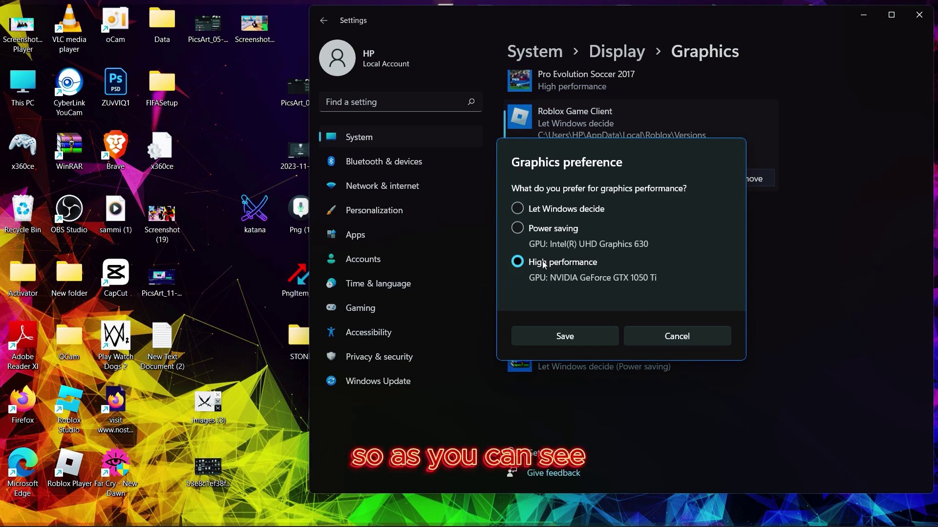
click(582, 336)
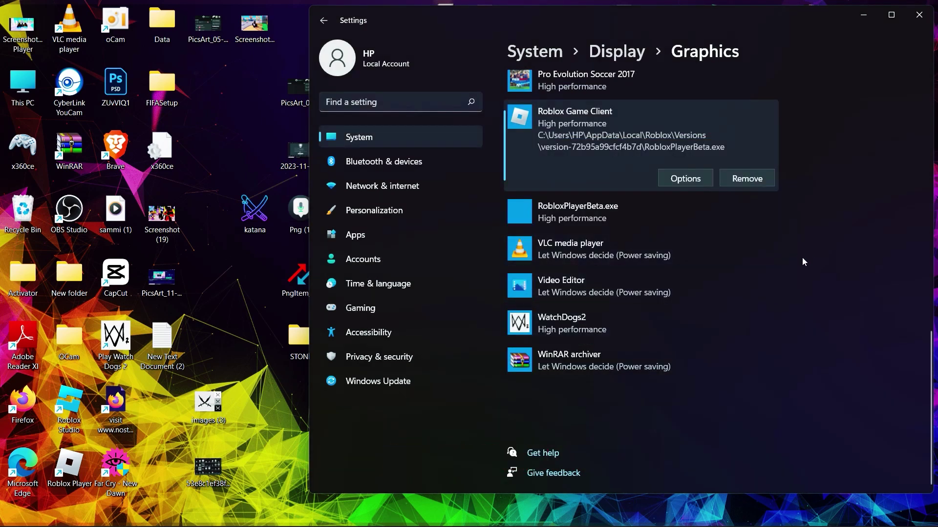
Step: Close Settings and enable Windows 8 compatibility mode in Roblox Player's Properties
click(919, 16)
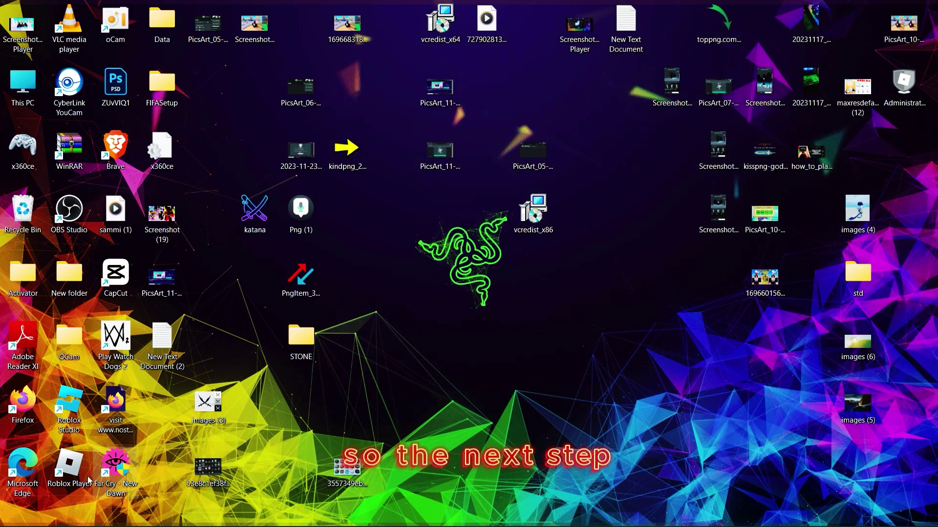
right_click(73, 477)
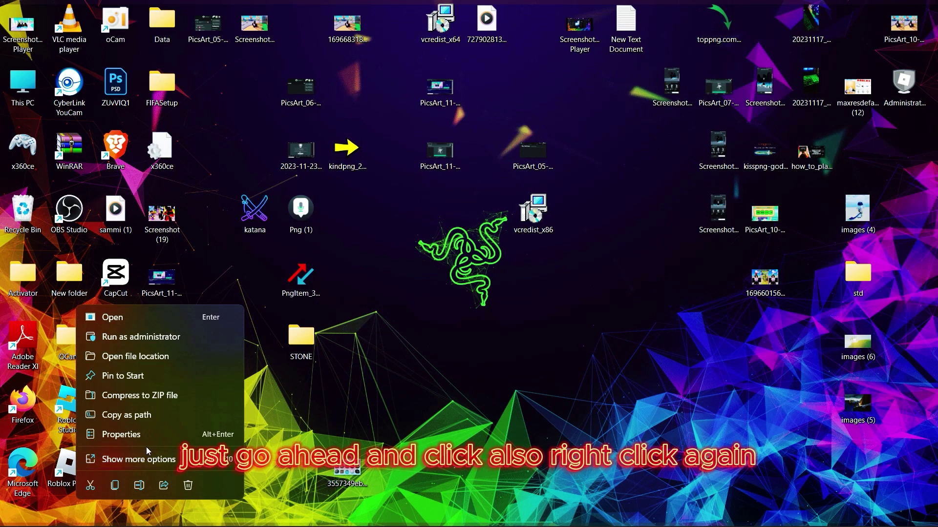
click(133, 434)
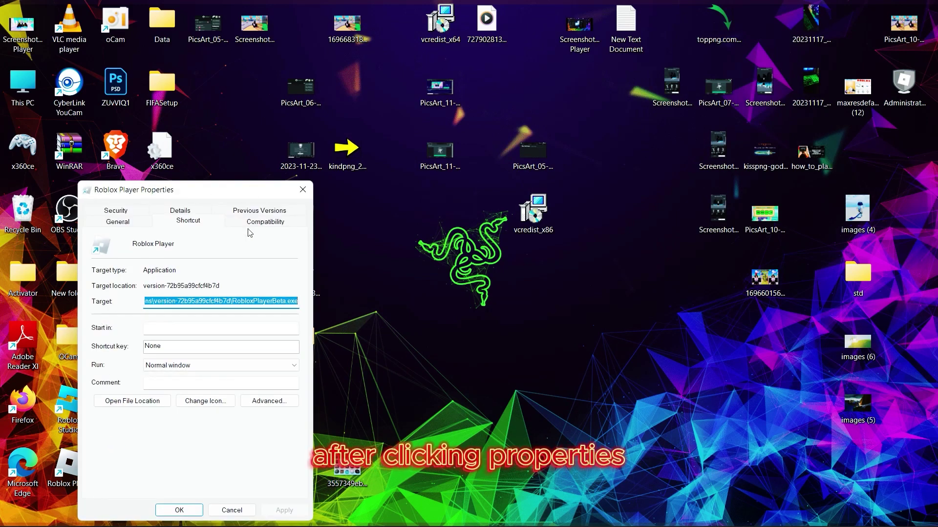
click(275, 225)
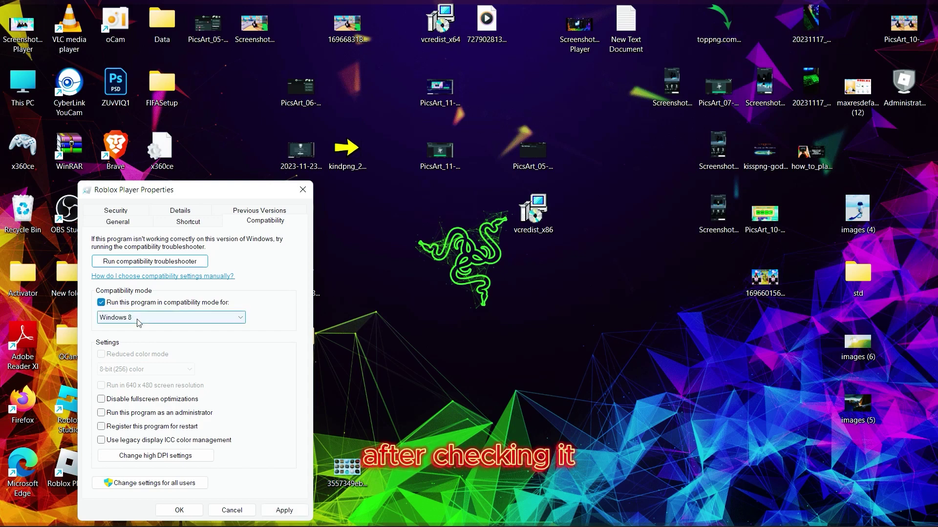
click(132, 318)
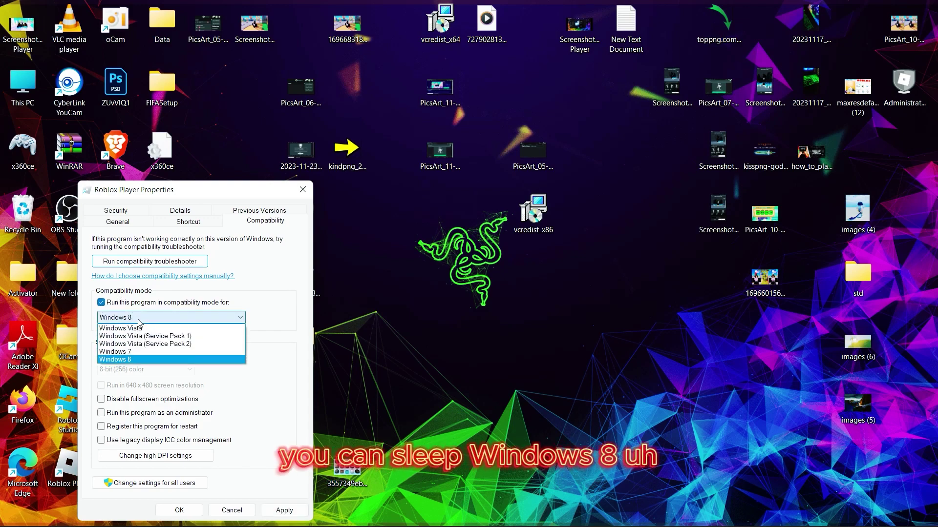
click(129, 360)
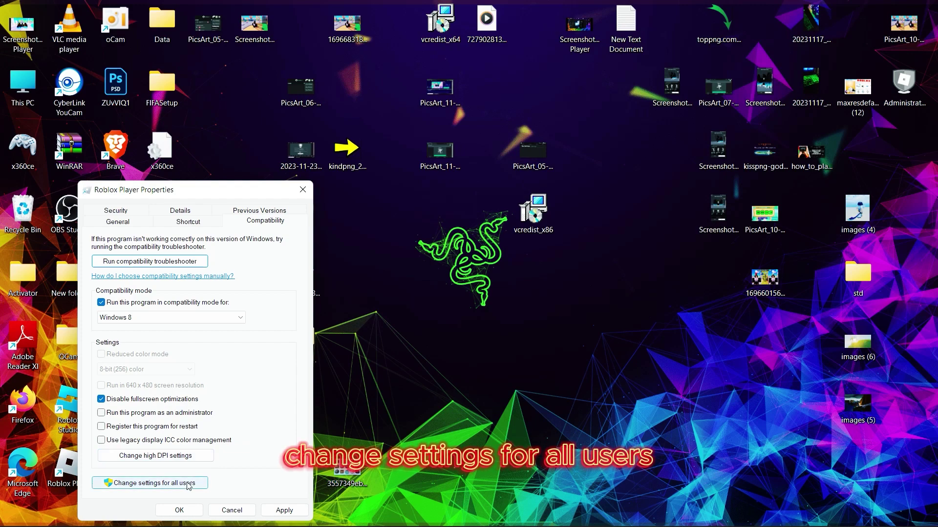
Step: For all users, set Windows 7 compatibility mode with fullscreen optimizations disabled
click(163, 486)
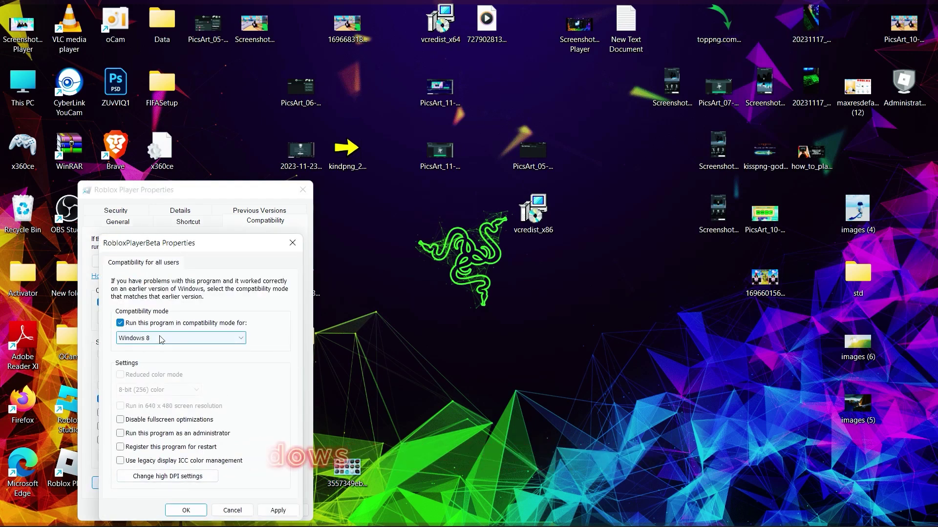
click(157, 339)
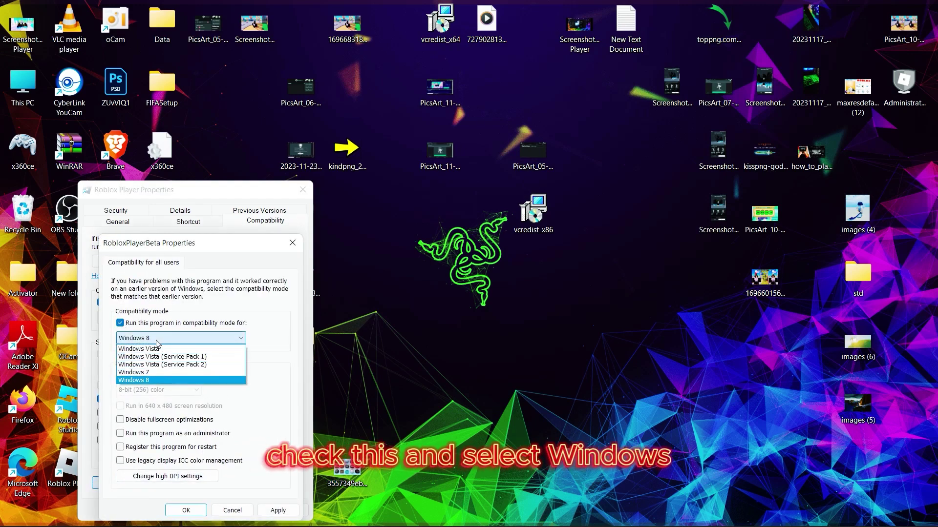
click(147, 373)
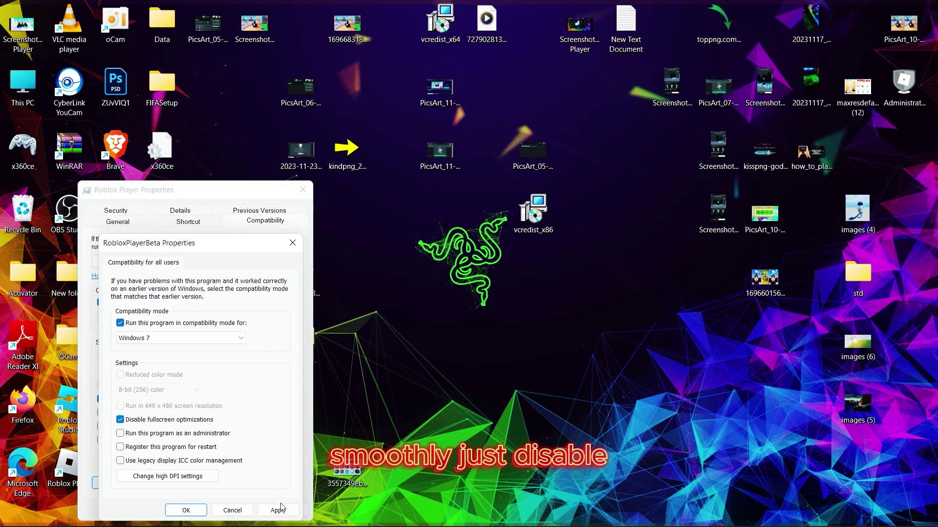
click(186, 510)
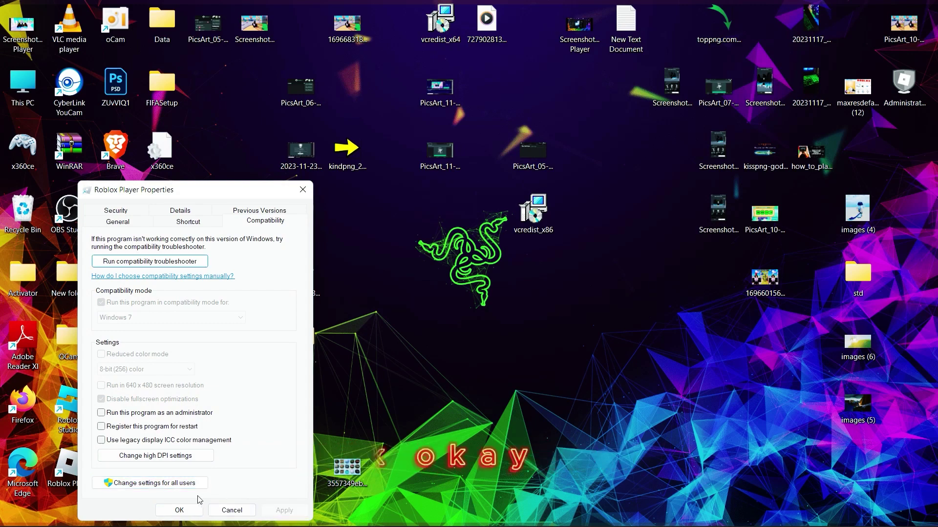
Step: Apply and close Roblox Player's Properties, then scroll the Roblox Discover page again
click(178, 510)
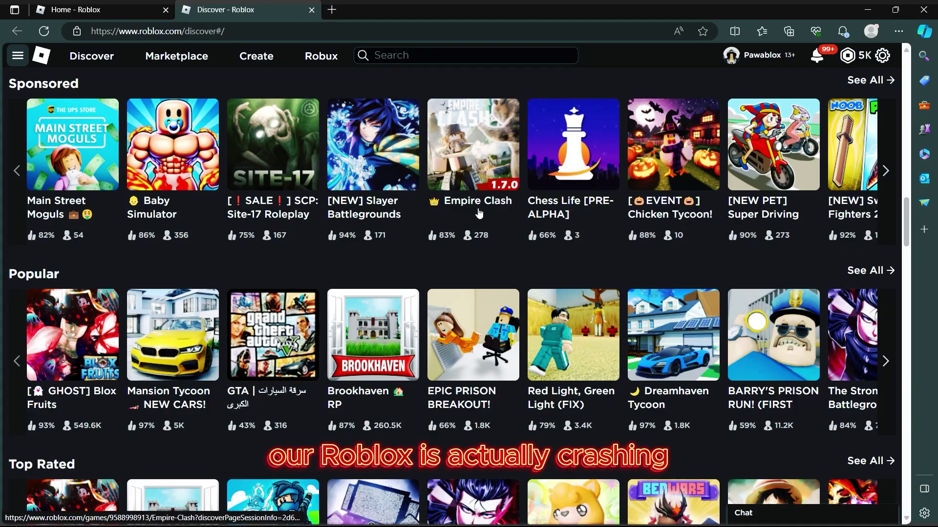
scroll(478, 214, down, 12)
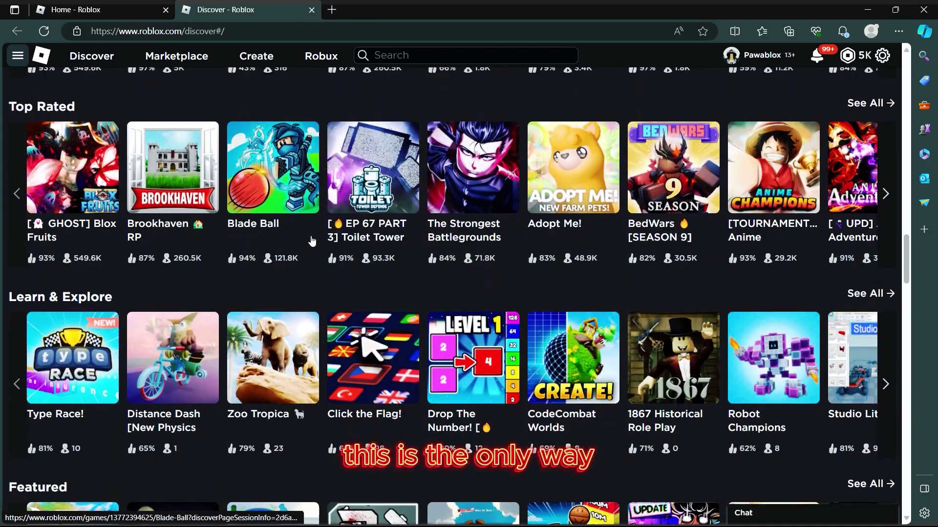
scroll(382, 296, down, 7)
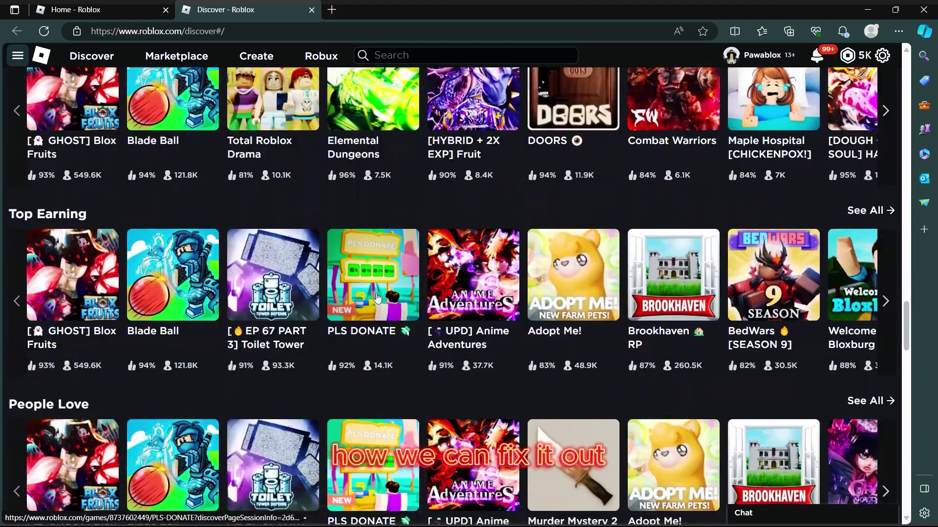